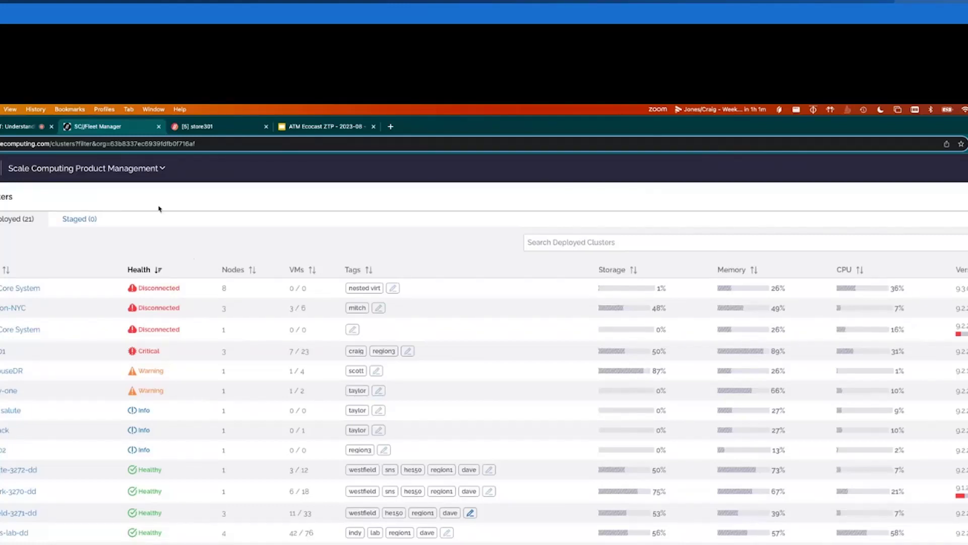
Start a new staged cluster from the empty Staged list and name it Store303.
click(82, 223)
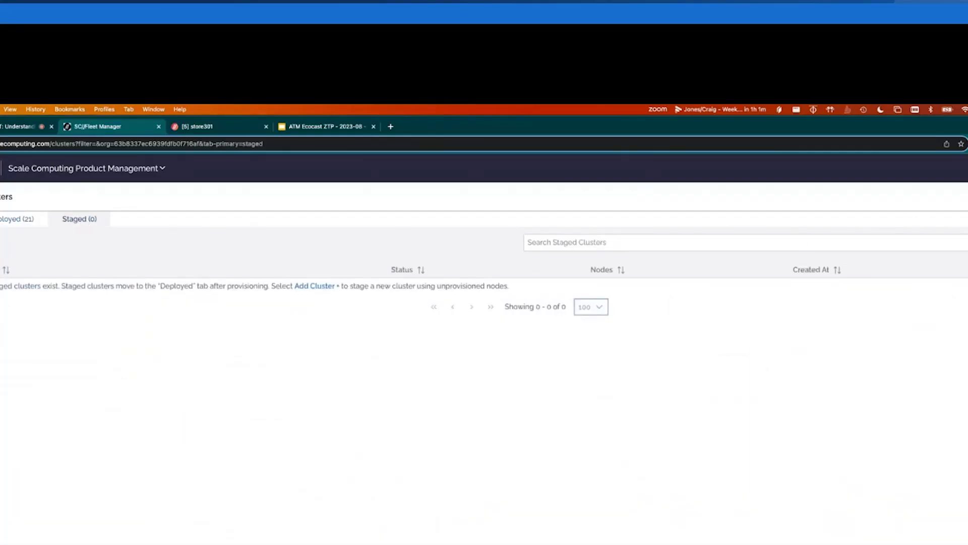
click(959, 196)
click(173, 350)
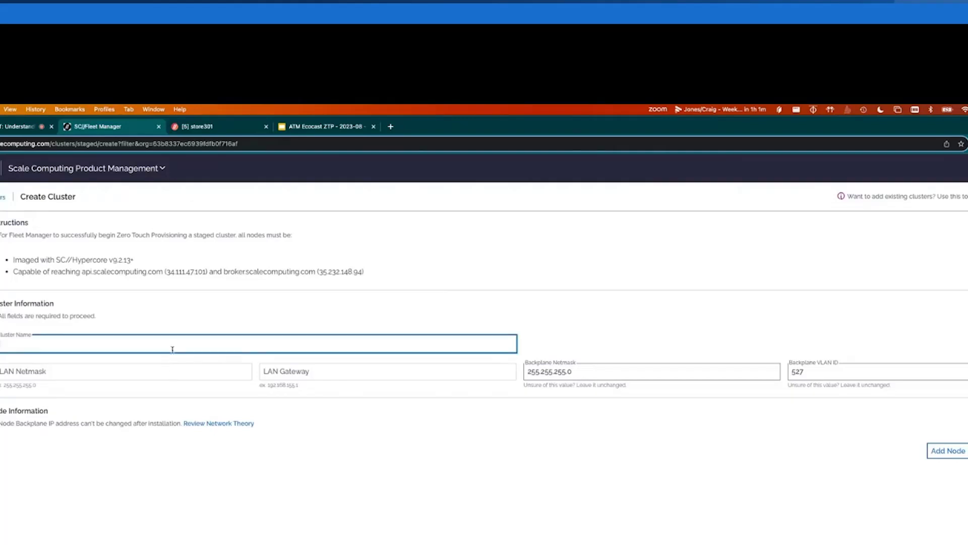
text(Store303)
key(Tab)
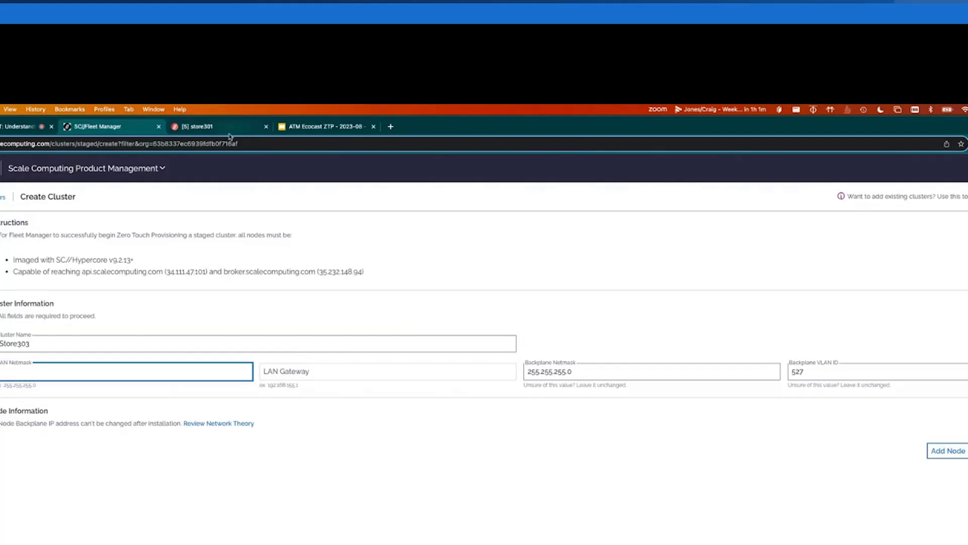
Glance at the SC//Platform slide and store301 dashboard, then return to the cluster form.
click(301, 132)
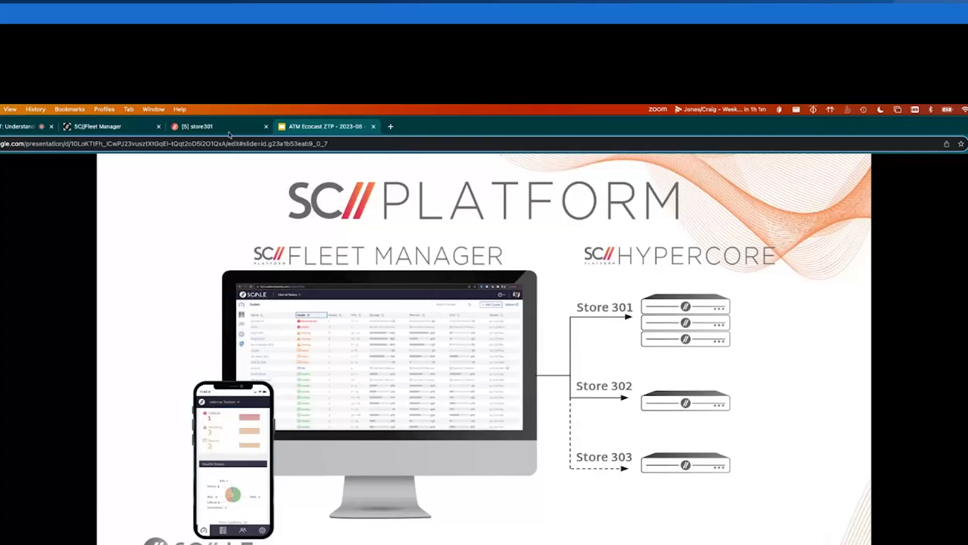
click(227, 126)
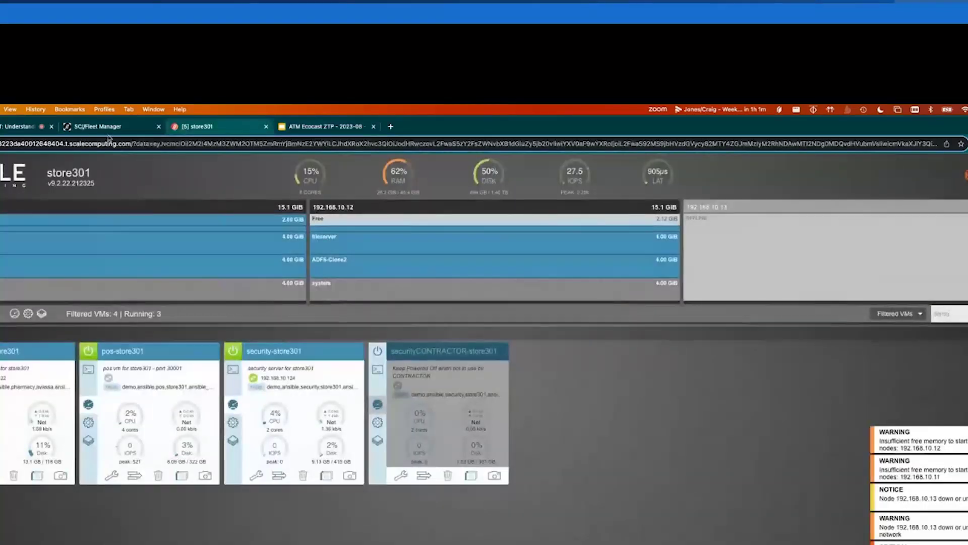
click(108, 129)
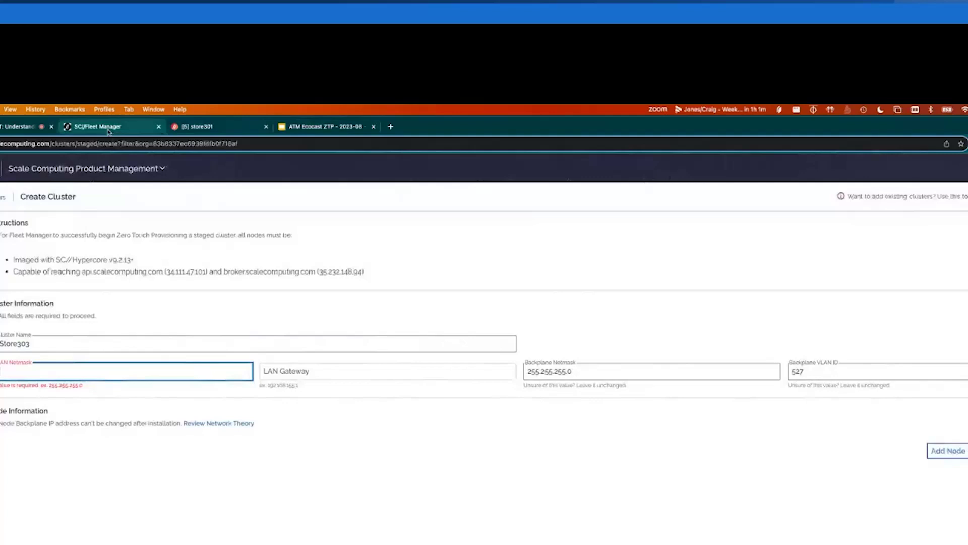
Enter LAN netmask 255.255.255.0 and LAN gateway 192.168.10.1 for Store303.
text(255.255.255.0)
key(Tab)
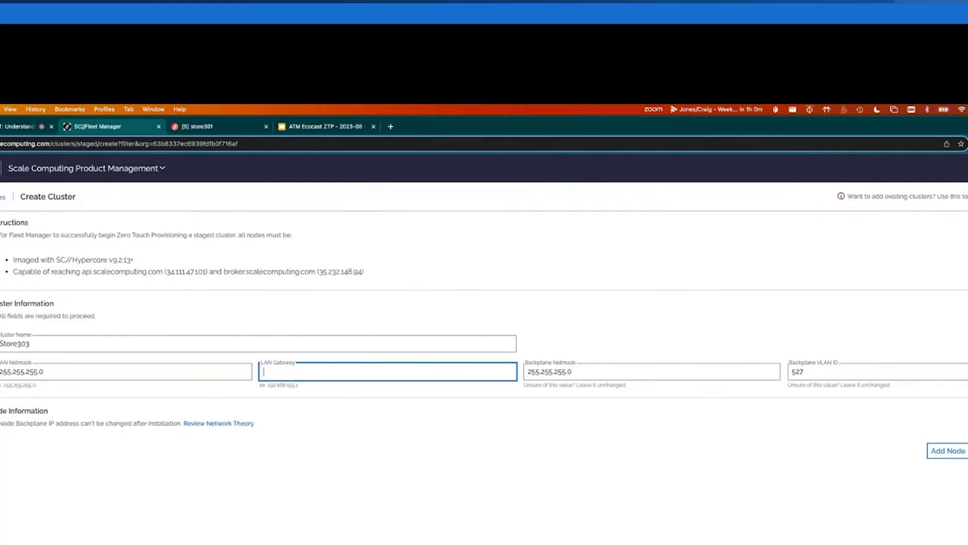
text(192.168.10.1)
key(Tab)
key(Tab)
click(943, 448)
Scroll the Select Nodes list and pick the online node G6BE946009NY as Node 1.
scroll(885, 423, down, 2)
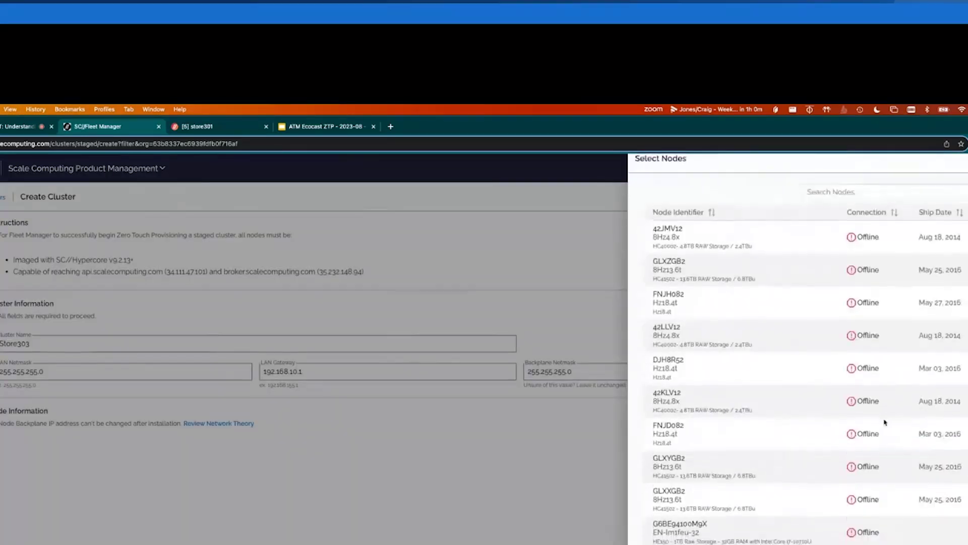
scroll(885, 423, down, 4)
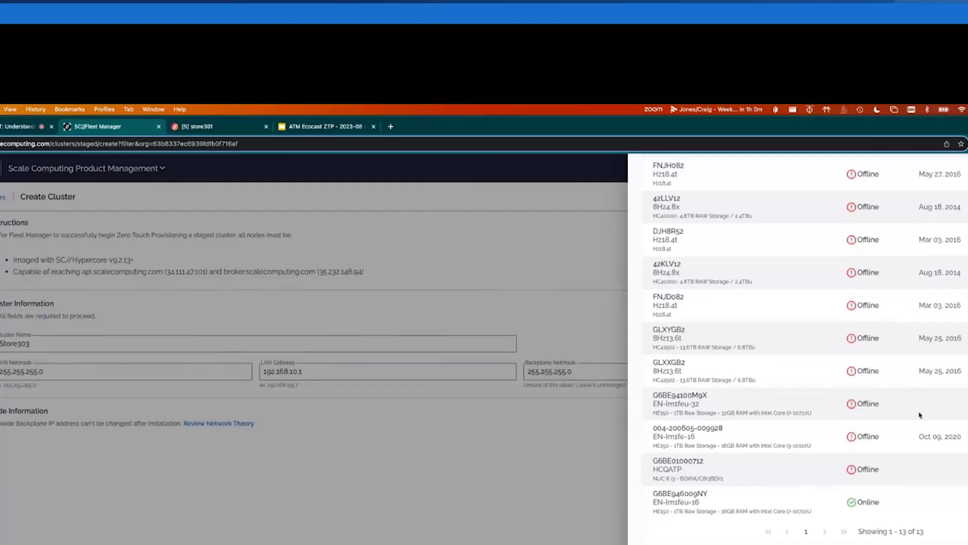
scroll(921, 412, up, 1)
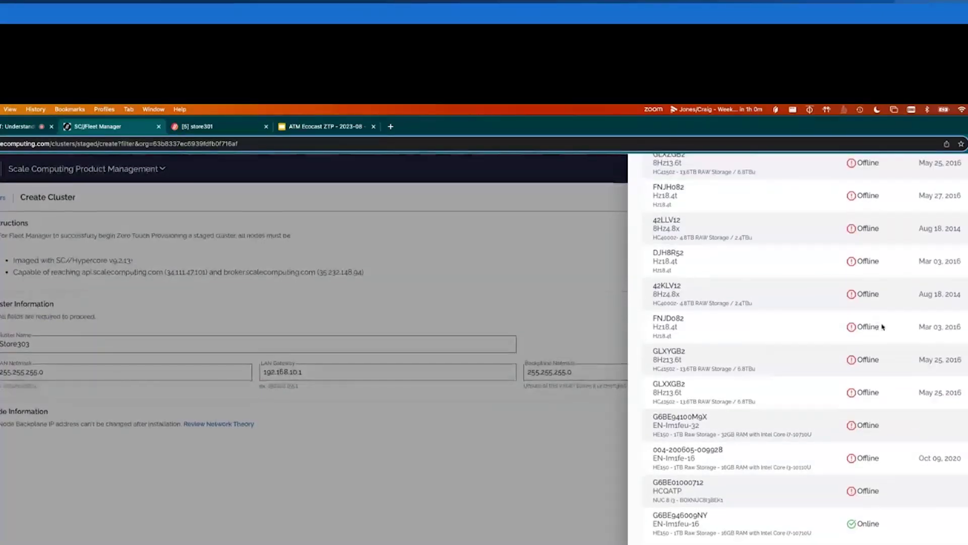
scroll(925, 353, down, 1)
scroll(921, 371, down, 1)
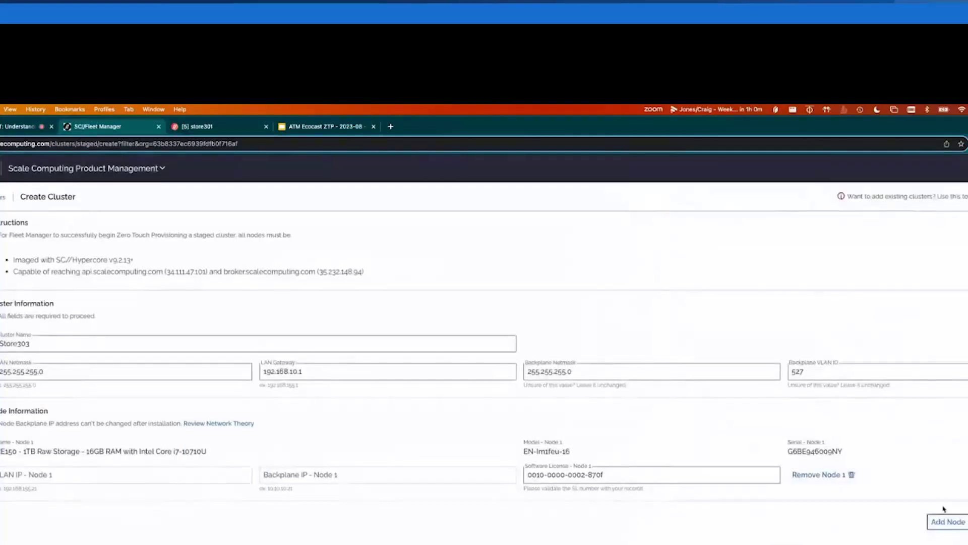
Give Node 1 LAN IP 192.168.10.245 and backplane IP 172.16.10.245, then open Store303's staged details.
click(148, 473)
text(192.1)
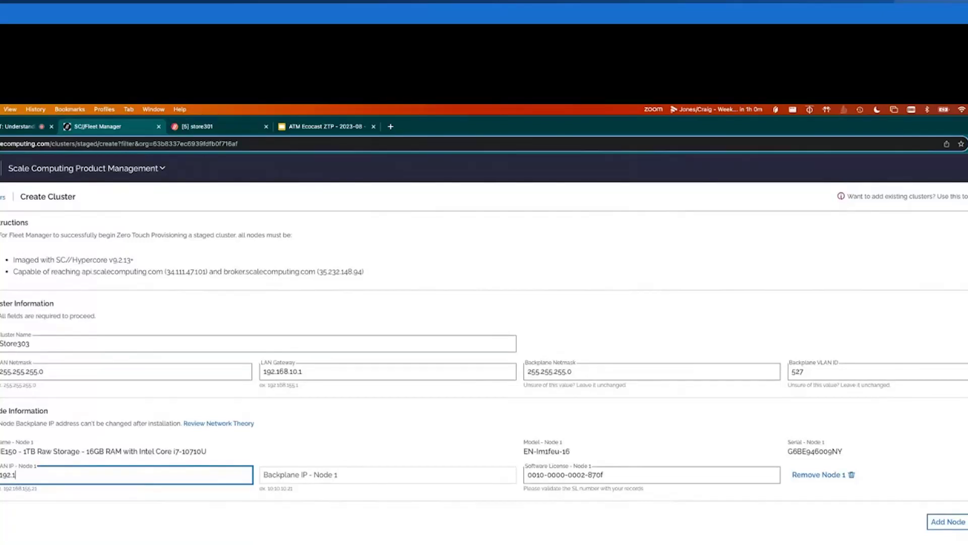
text(68.10.245)
click(388, 474)
text(10.)
key(BackSpace)
text(72.16.10.245)
key(Tab)
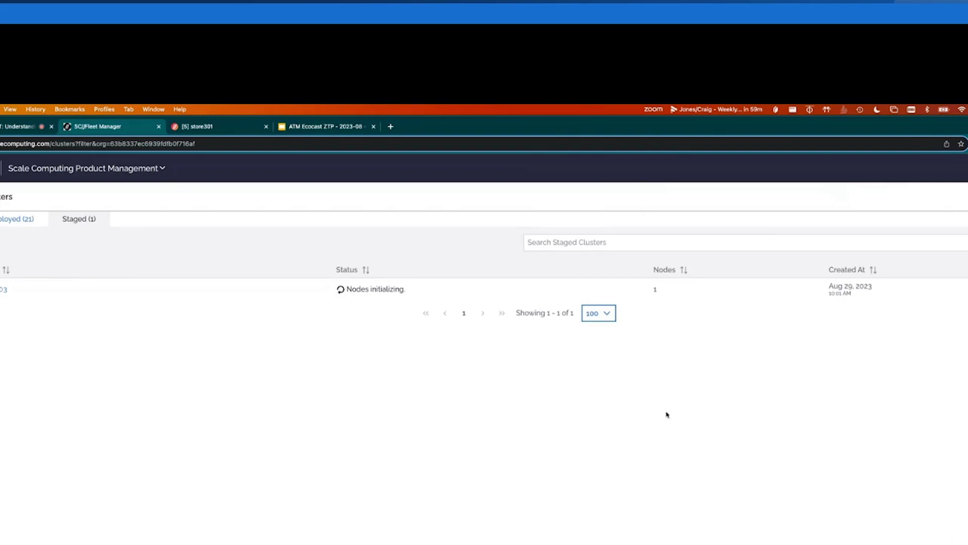
click(3, 292)
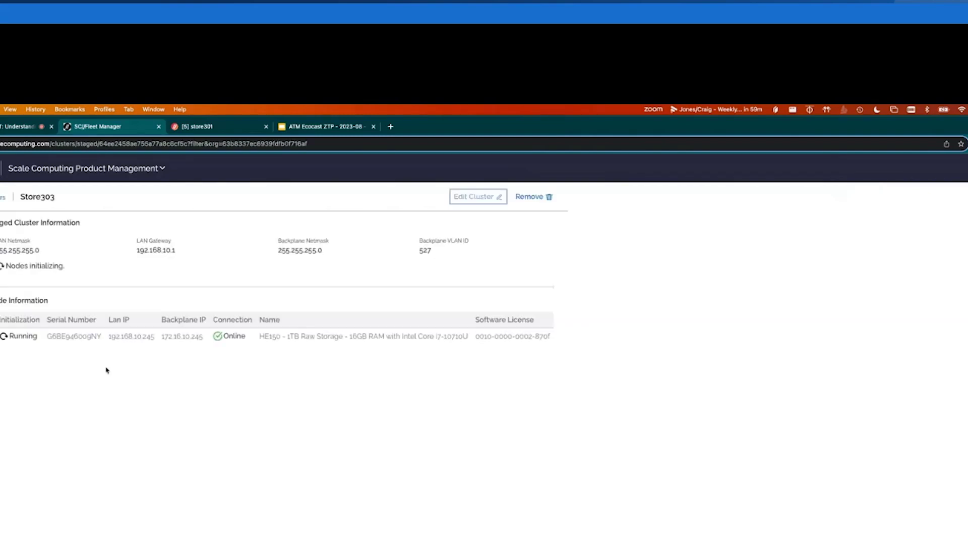
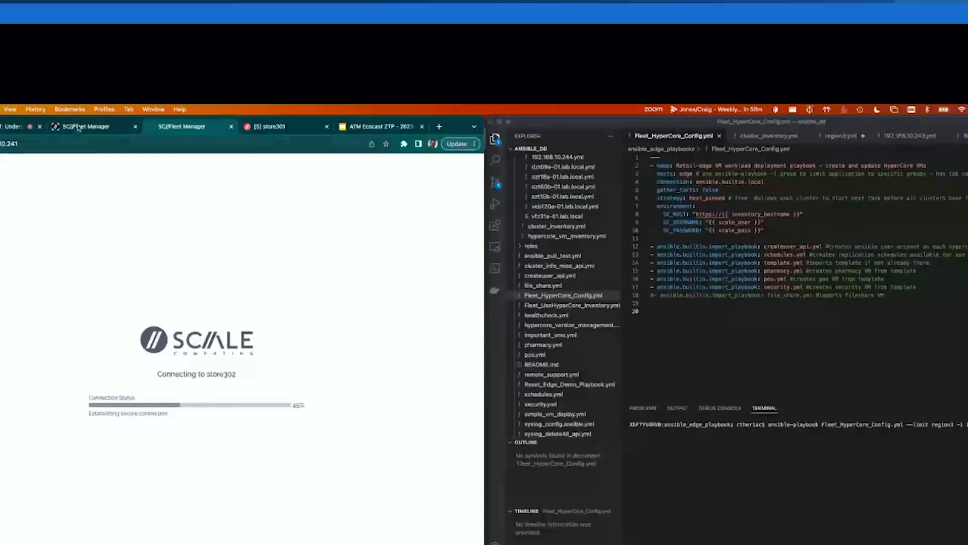
Open store302 in Fleet Manager and browse to its cluster at 192.168.10.243.
click(86, 129)
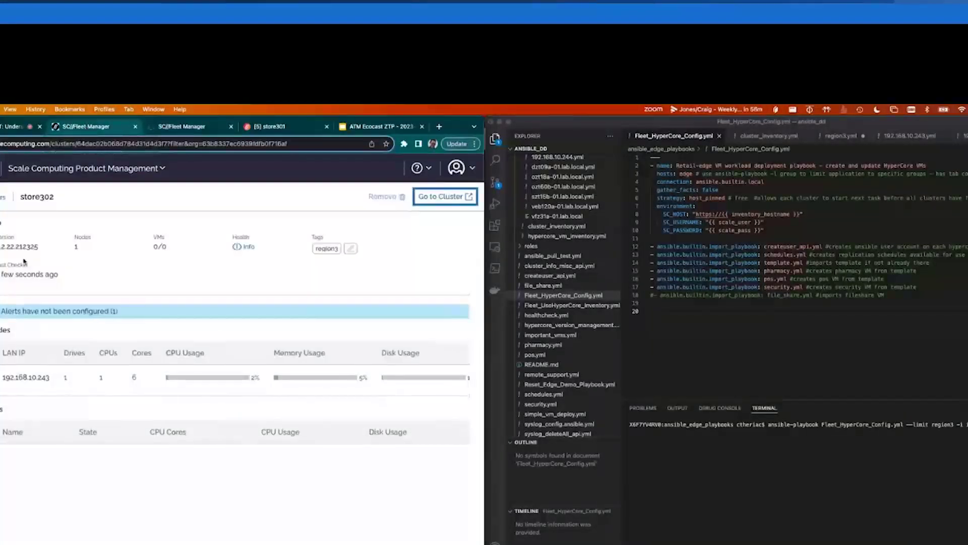
click(198, 131)
click(130, 144)
text(192.168.10.243)
key(Return)
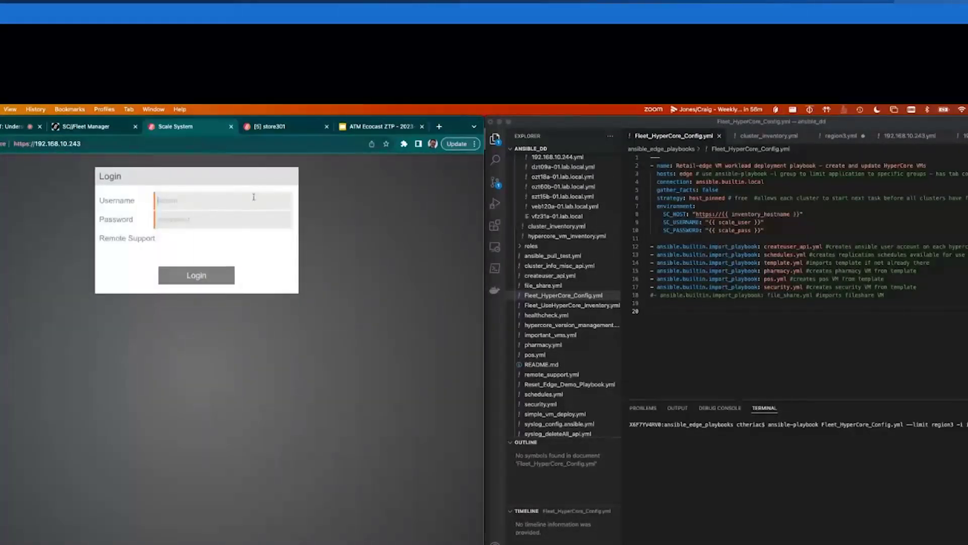
Log in as admin, dismiss the Registration prompt, and compare store301 before returning to store302.
key(Tab)
key(Return)
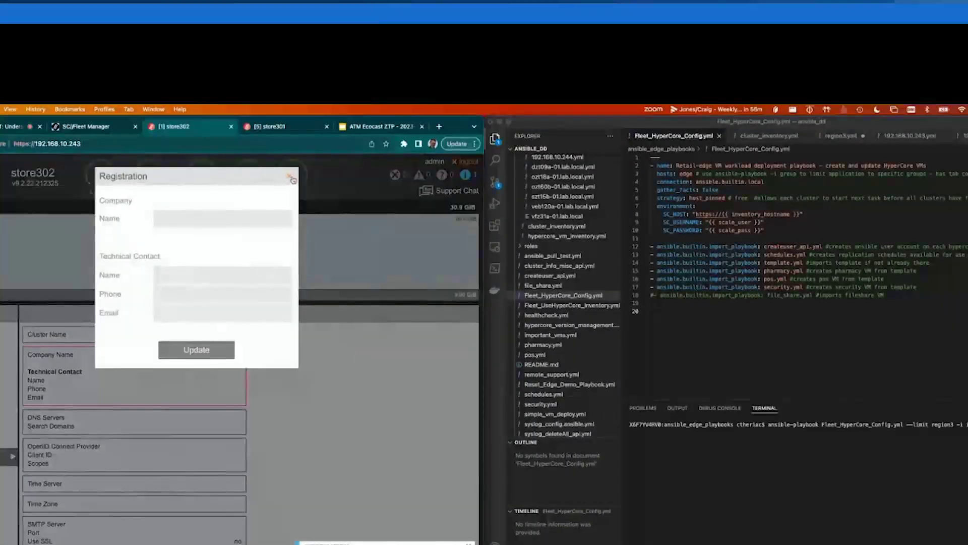
click(293, 180)
click(275, 130)
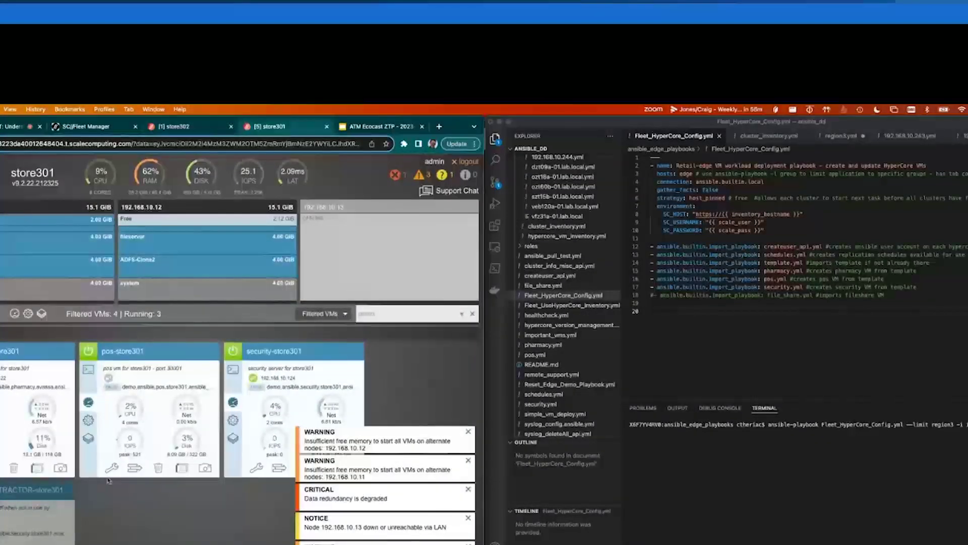
click(158, 126)
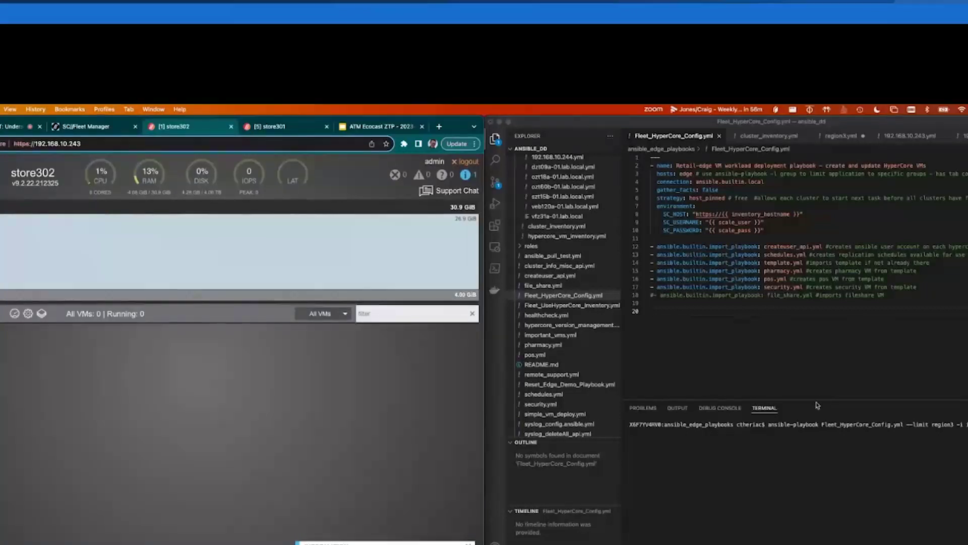
Show store302's empty VM list, then start, cancel and recall the region3 playbook command.
click(803, 424)
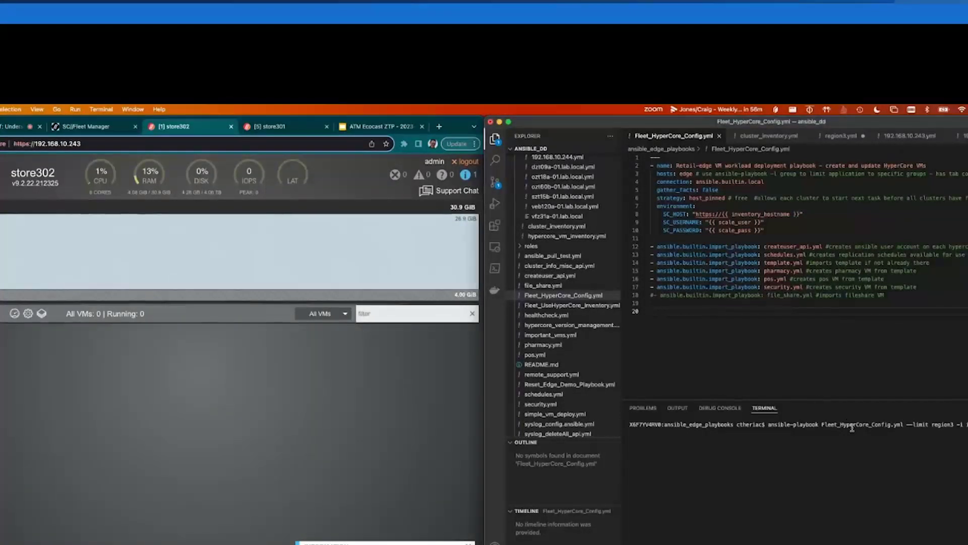
key(Return)
key(ctrl+c)
key(Up)
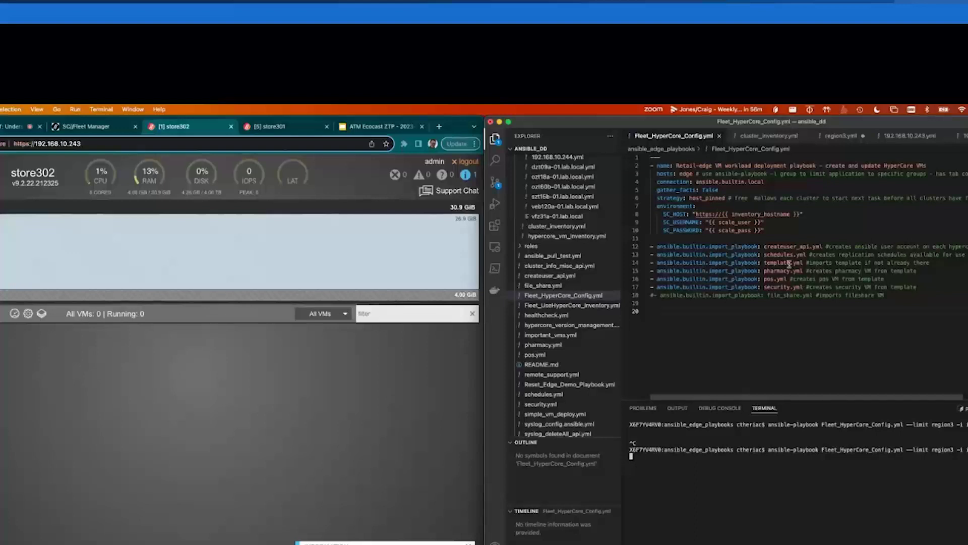
Highlight the createuser_api.yml and schedules.yml imports as the VMs get created, then return to the webinar.
double_click(768, 246)
double_click(768, 255)
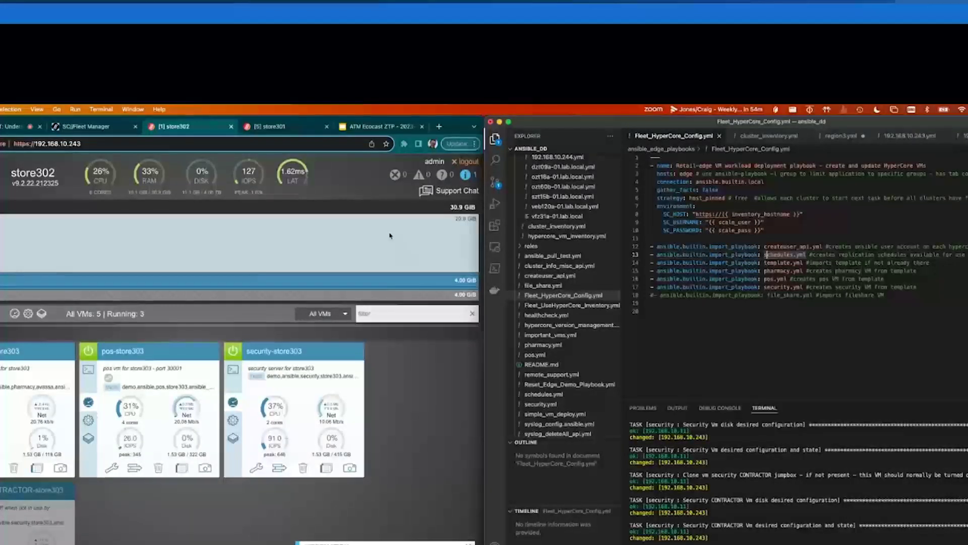
click(11, 127)
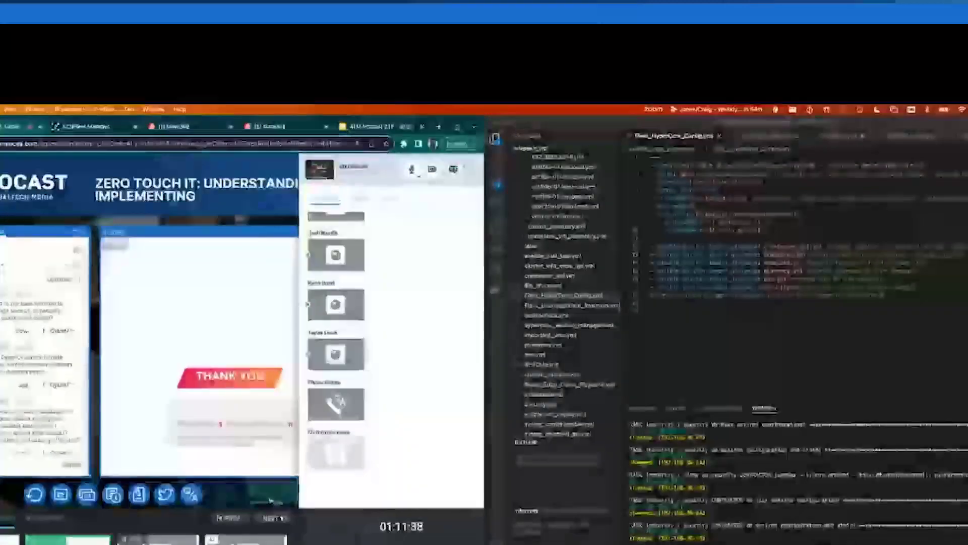
Make the webinar's Thank You slide fill the screen with Ctrl+Alt+Enter and scroll over the questions.
key(ctrl+alt+Return)
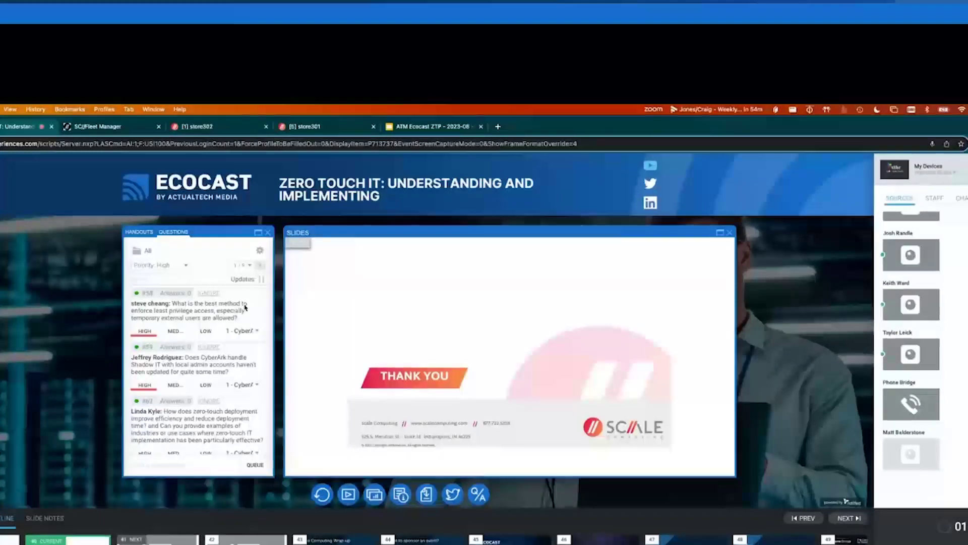
scroll(246, 307, down, 2)
scroll(245, 307, up, 2)
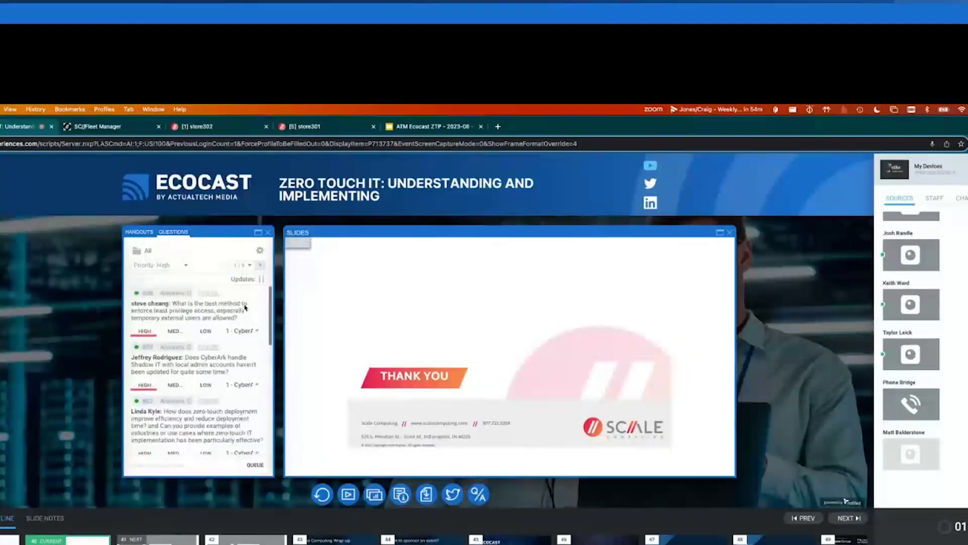